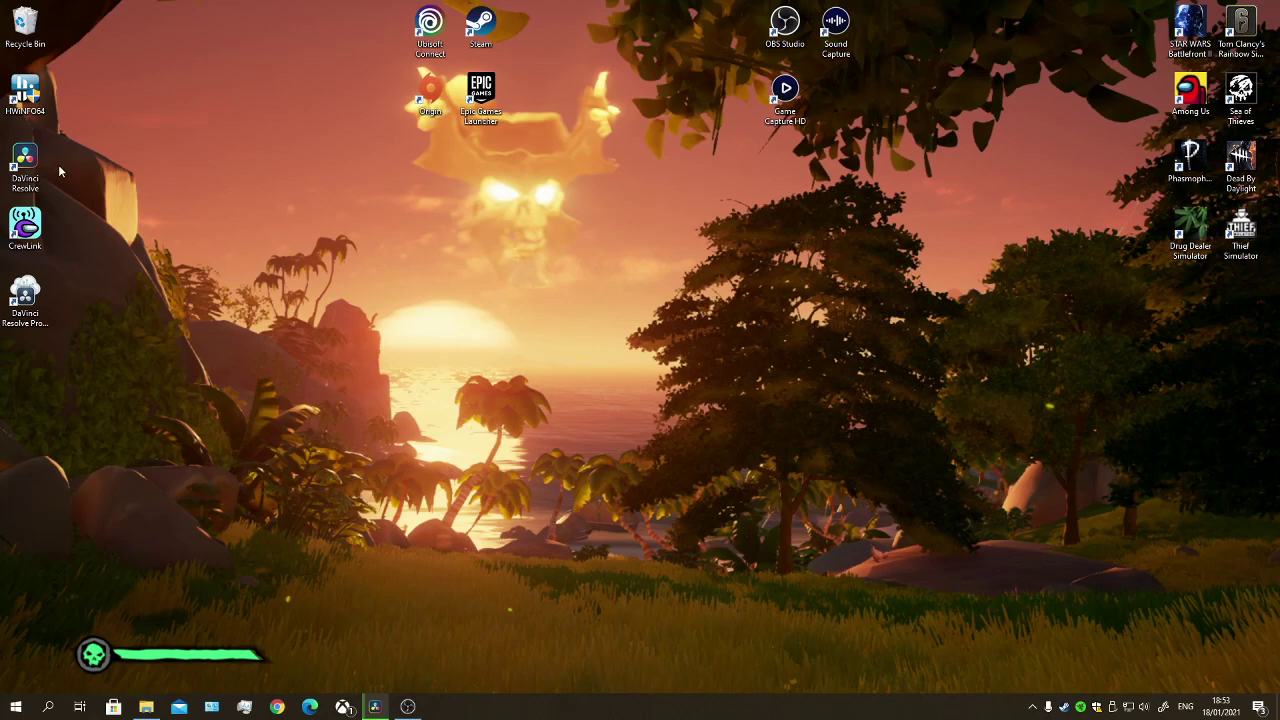
Show and then dismiss the hidden notification-area icons on the taskbar
left_click(25, 162)
left_click(1033, 707)
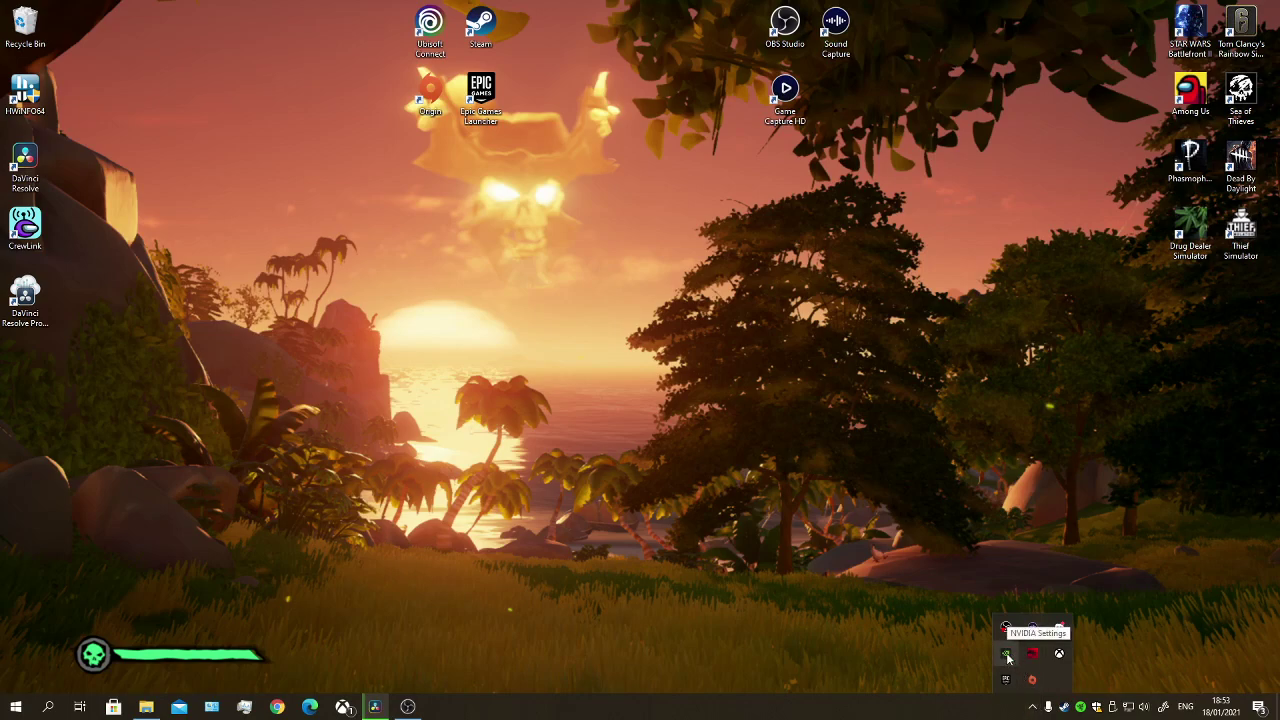
left_click(1035, 160)
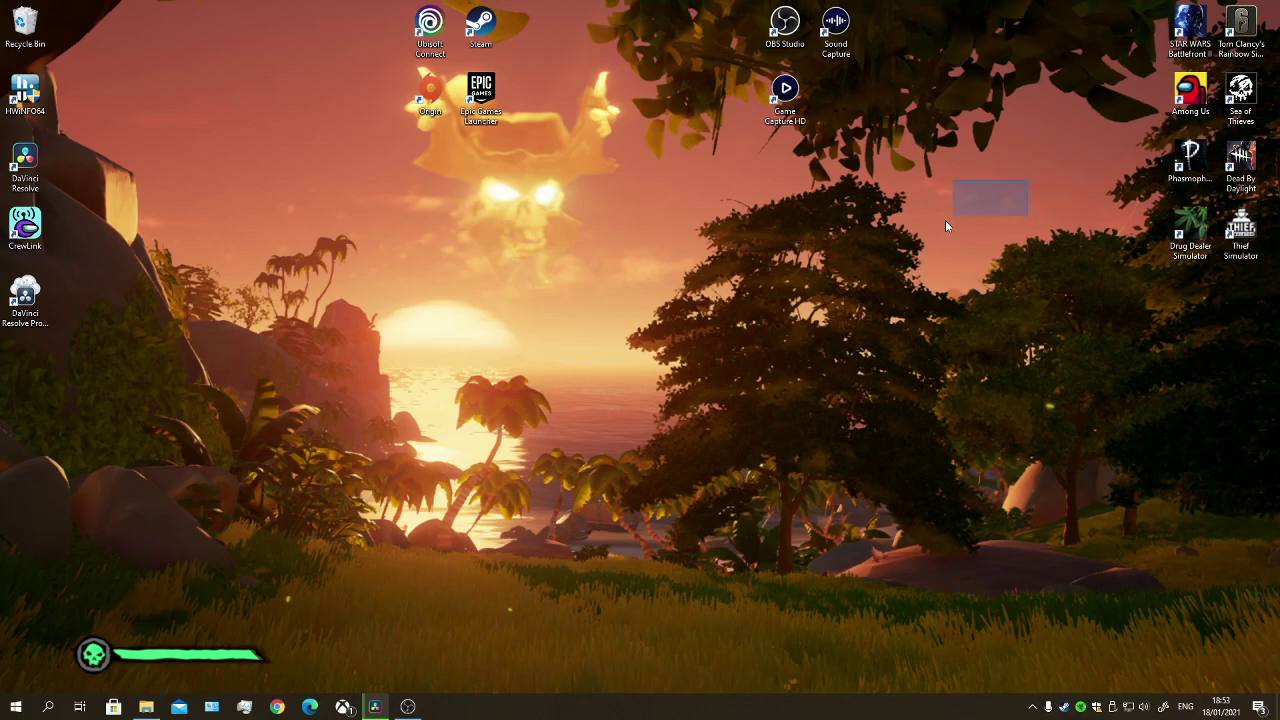
left_click_drag(945, 224, 931, 234)
left_click_drag(911, 181, 678, 189)
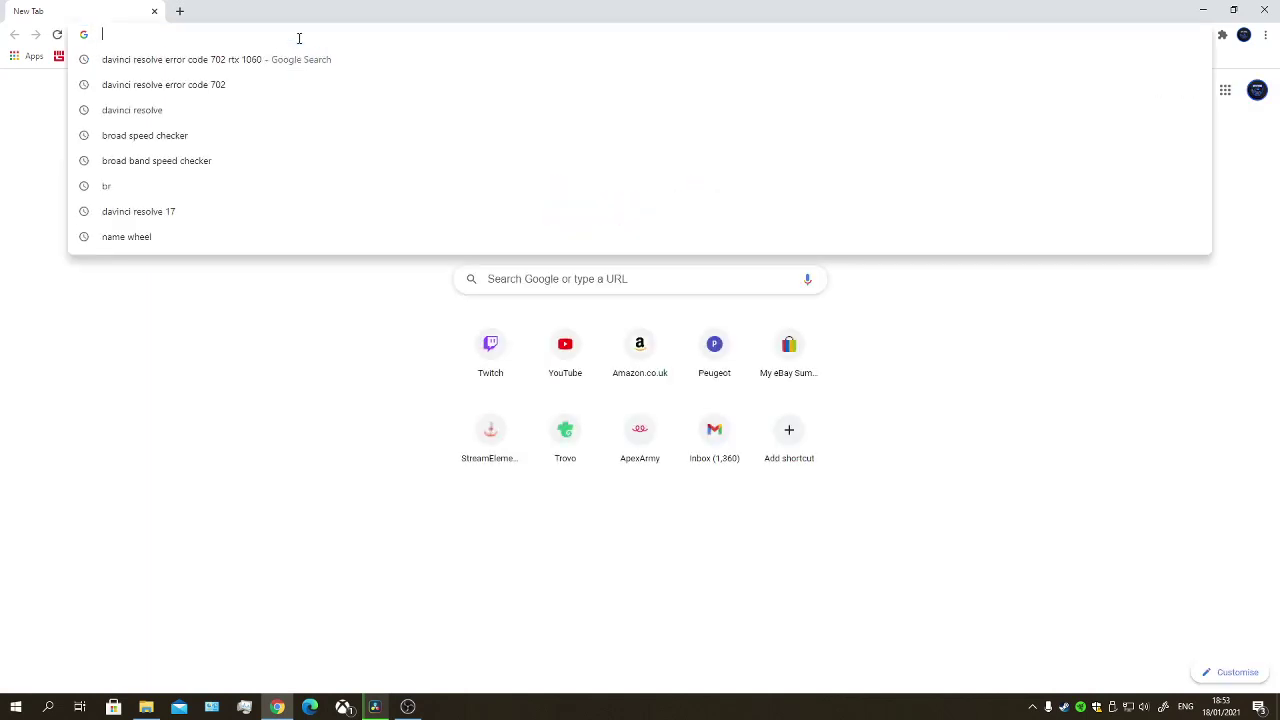
Go to nvidia.com and open GeForce Drivers from the DRIVERS menu
type("nvidia.com/en-gb/")
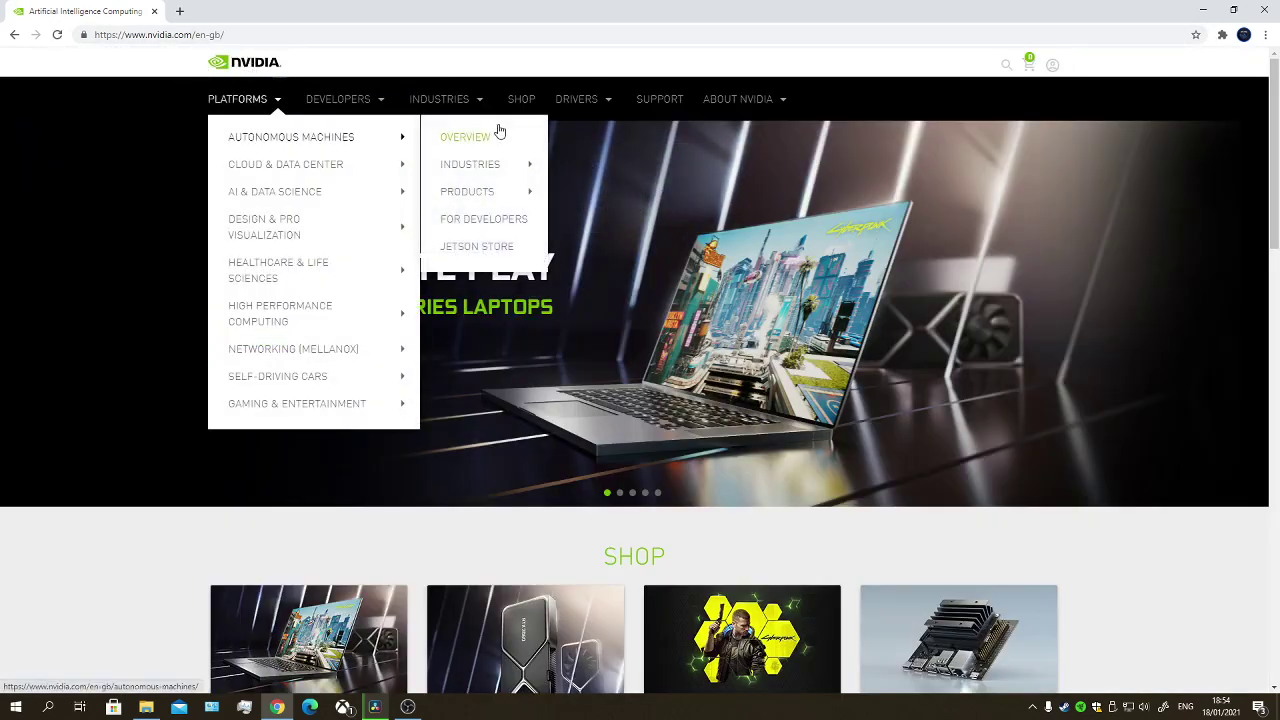
mouse_move(585, 100)
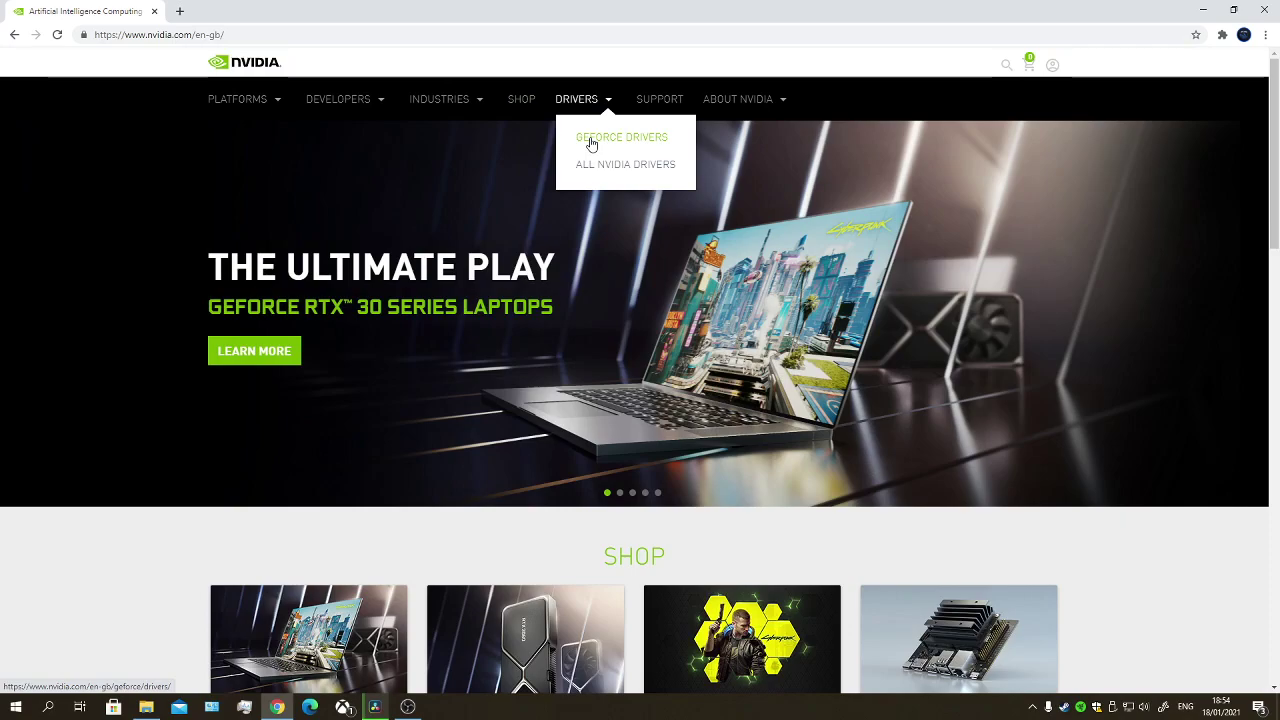
left_click(591, 145)
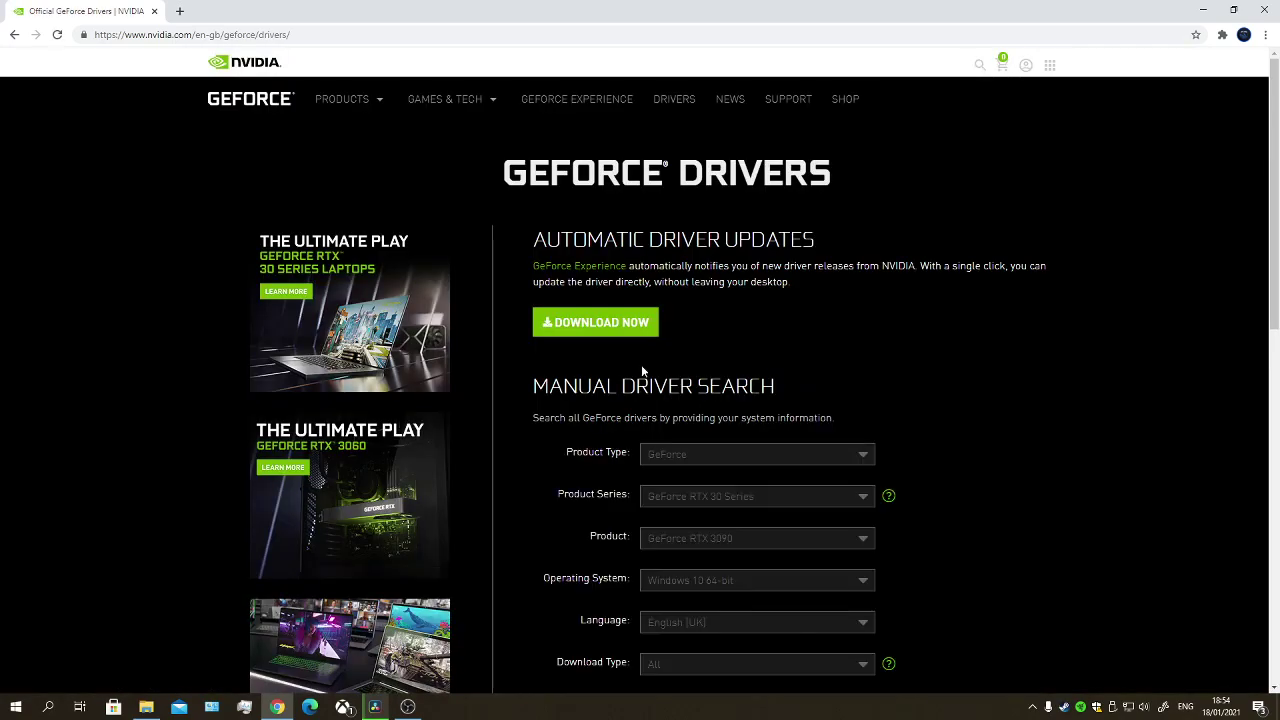
Search drivers for GeForce, GeForce 10 Series, GTX 1060, Windows 10 64-bit
scroll(935, 316, "down", 2)
left_click(858, 255)
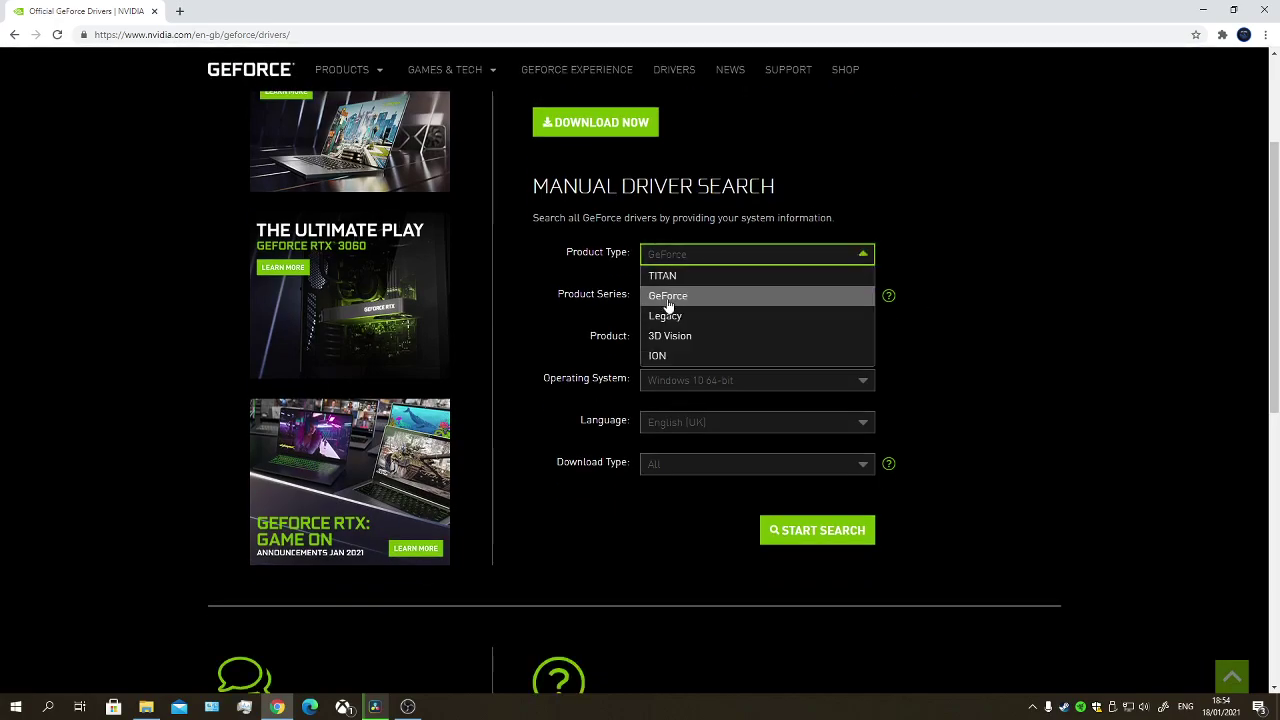
left_click(865, 257)
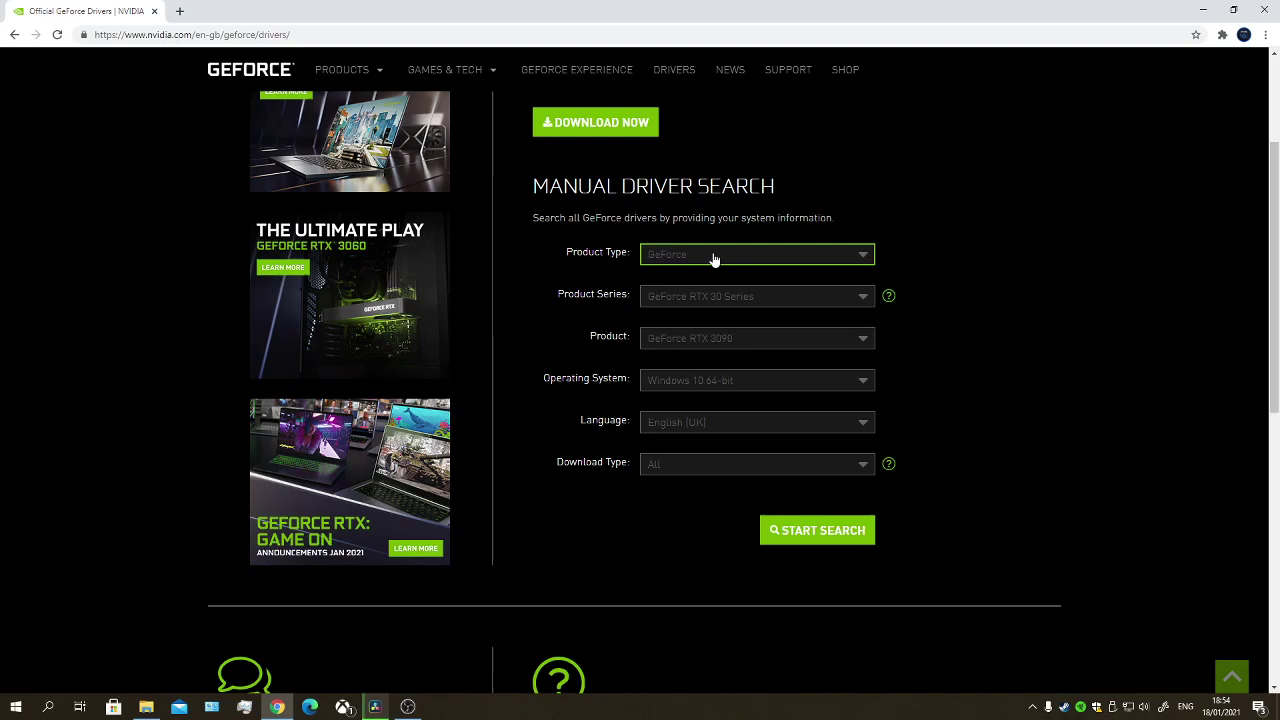
left_click(830, 296)
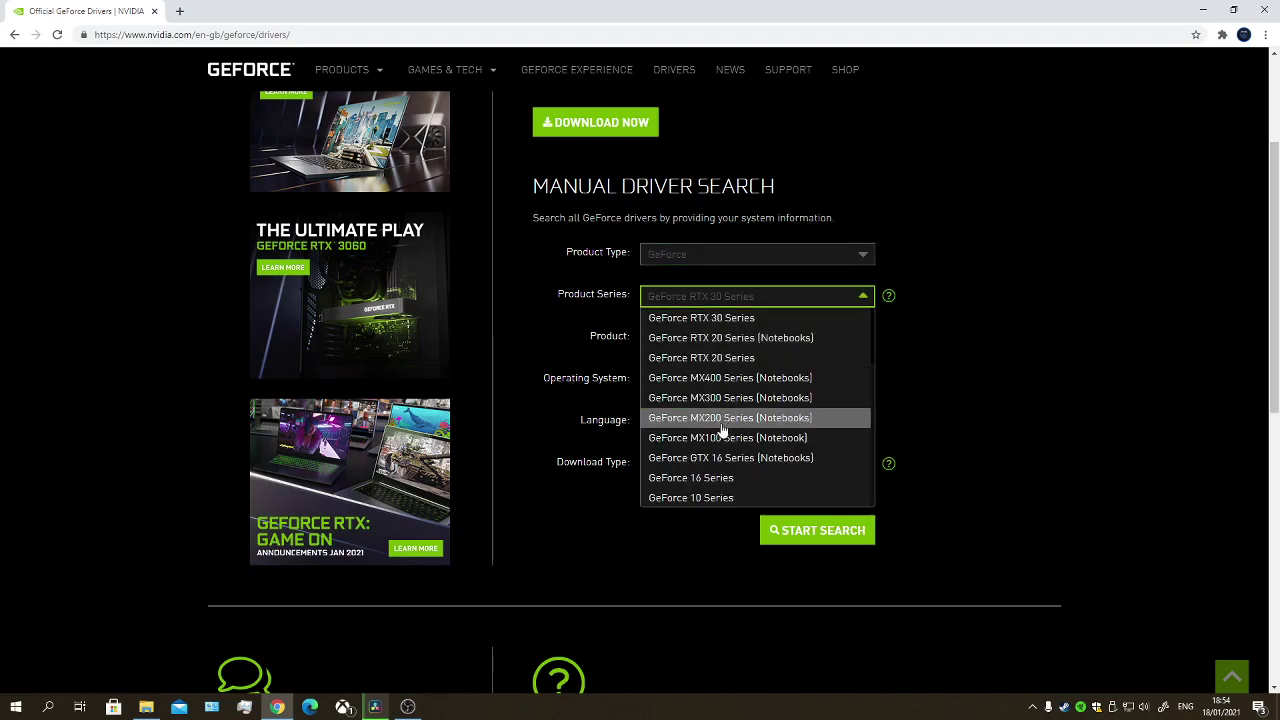
left_click(705, 487)
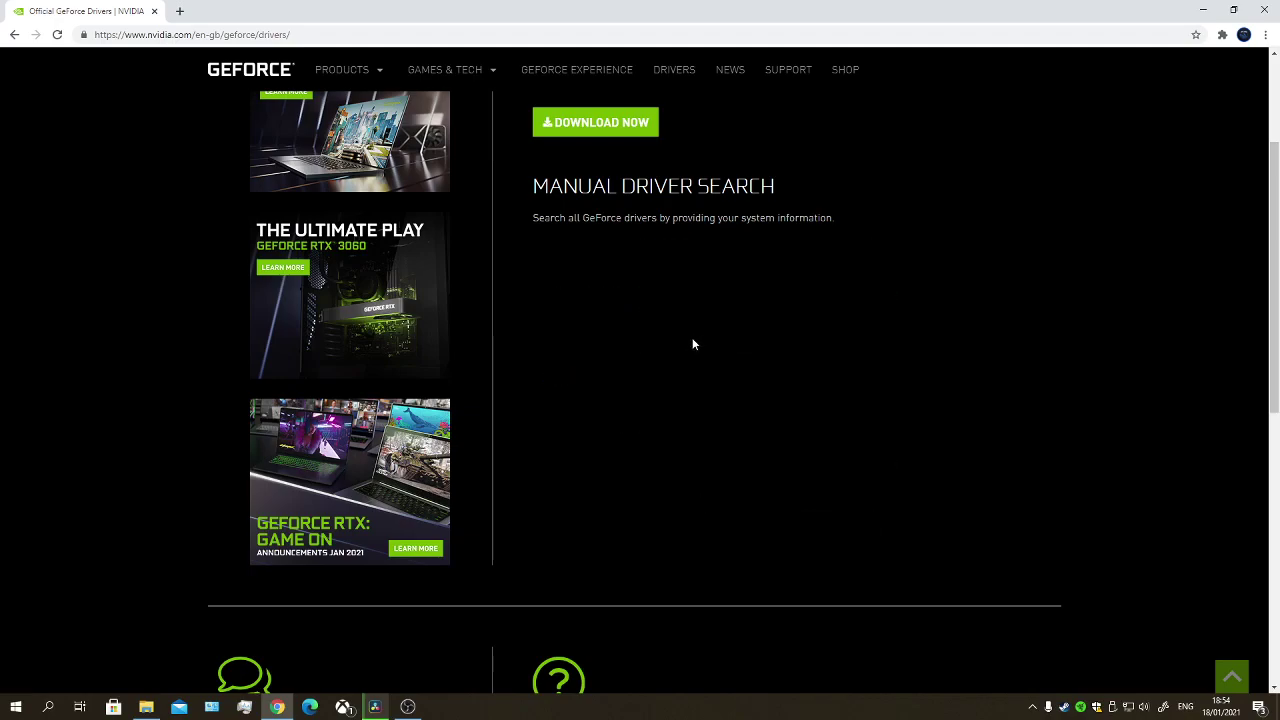
left_click(797, 340)
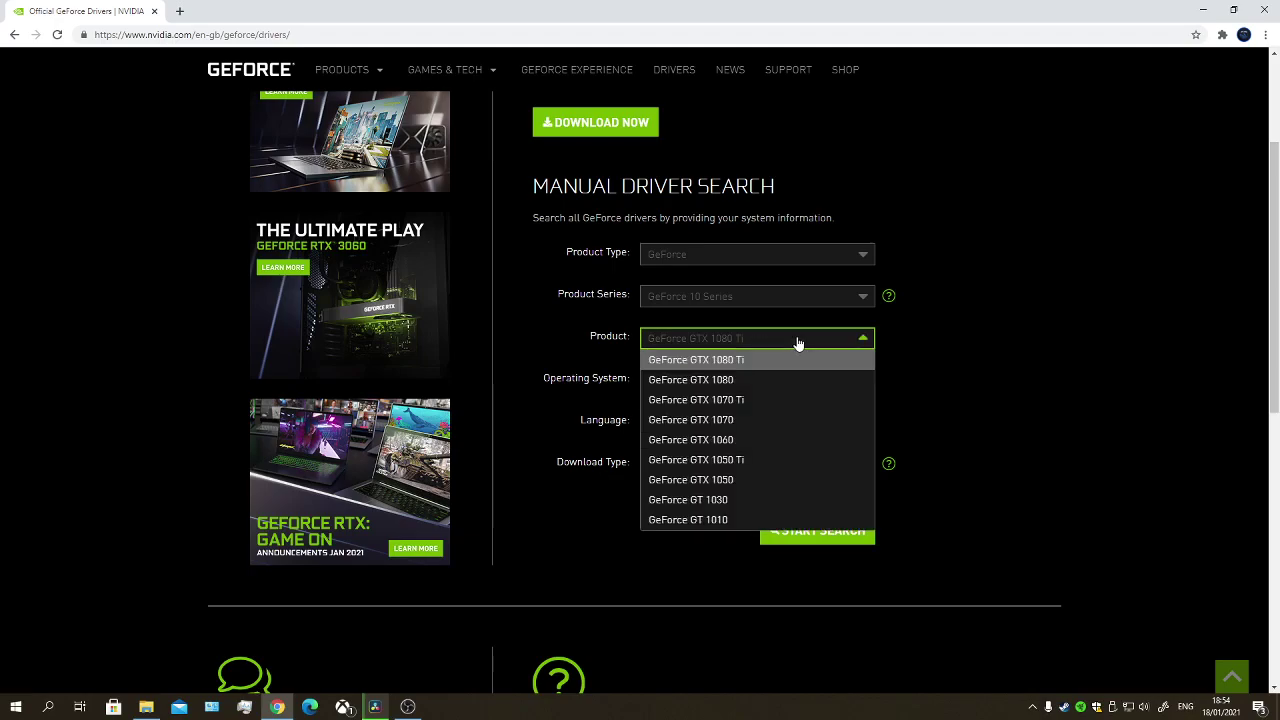
left_click(737, 440)
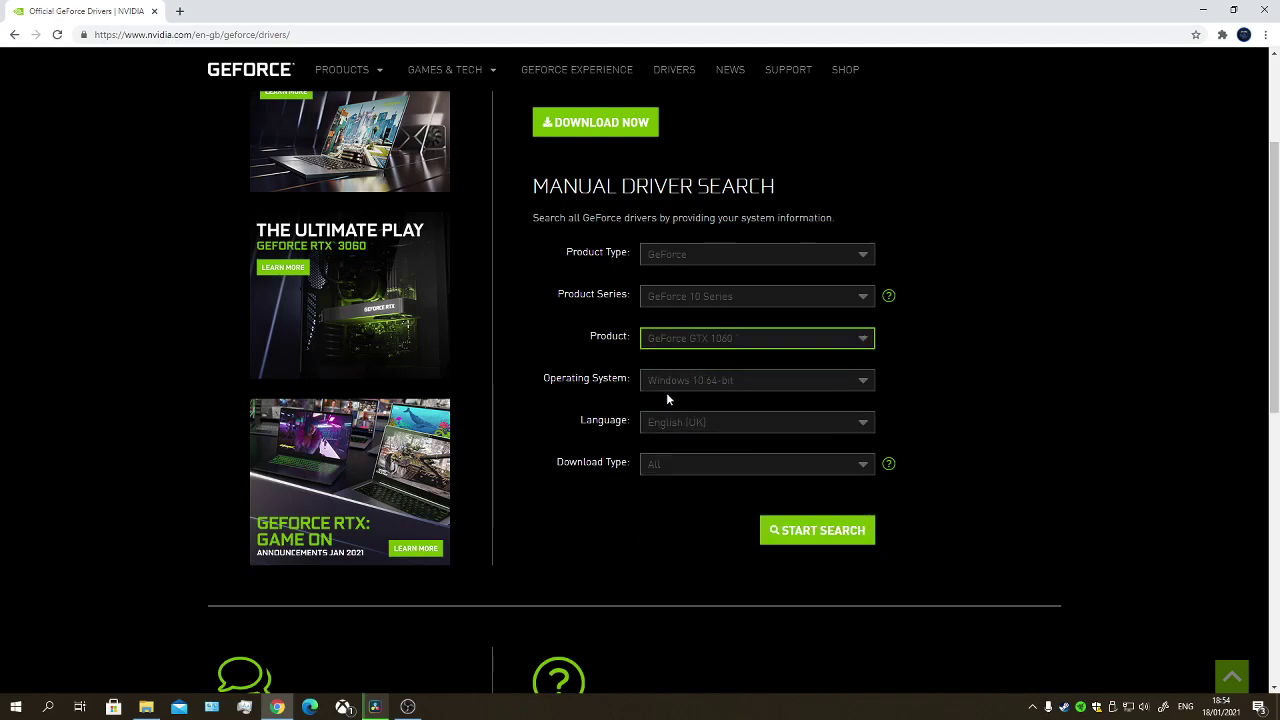
left_click(772, 382)
left_click(772, 382)
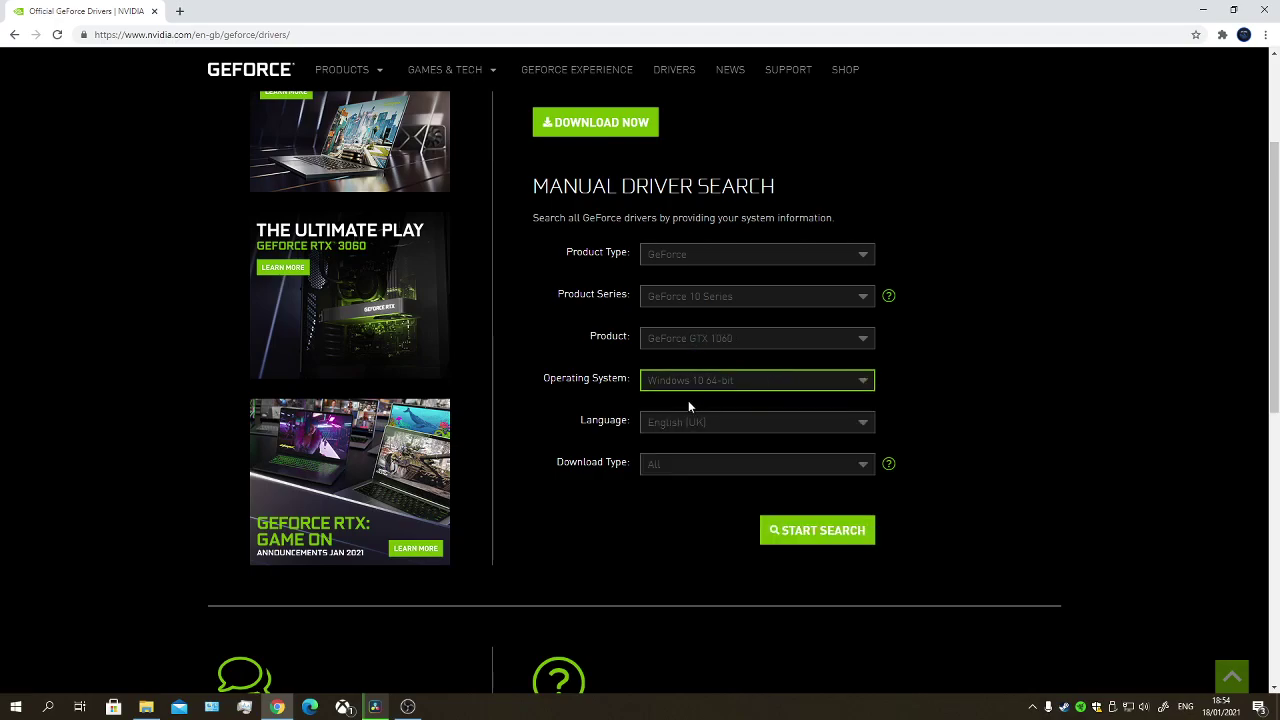
left_click(791, 530)
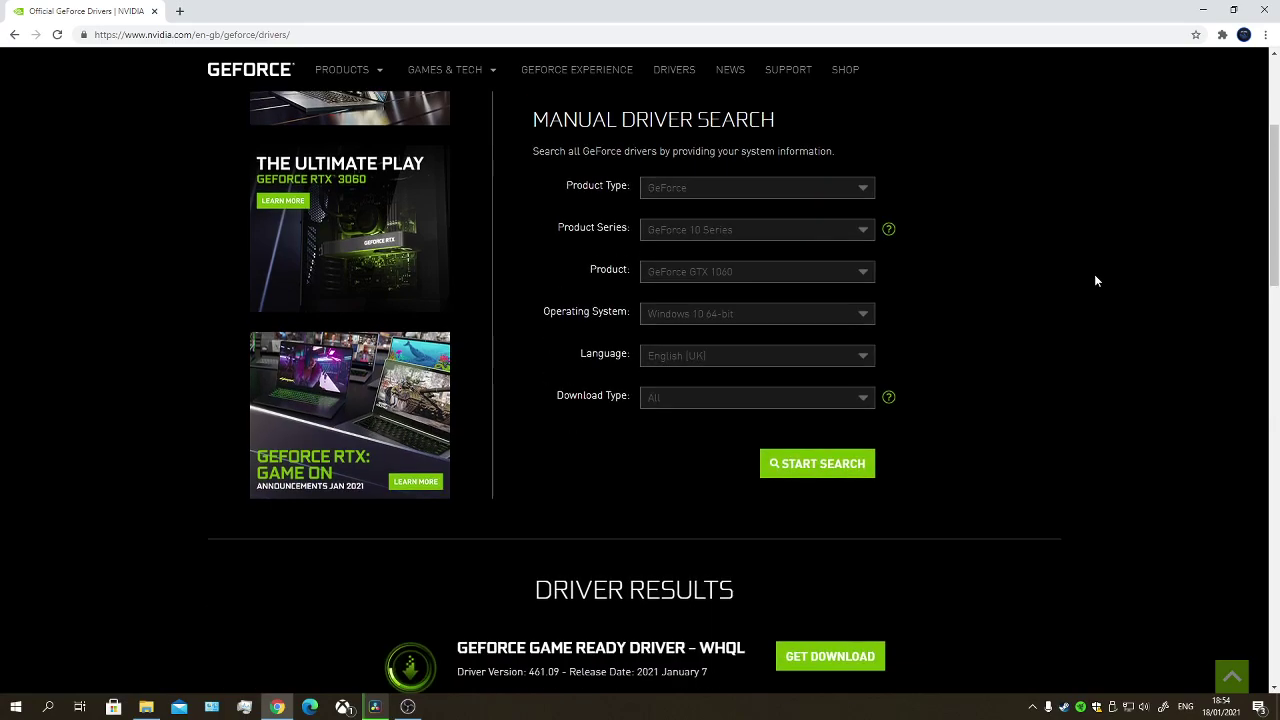
Scroll the driver results and highlight the newest driver's title and version
scroll(953, 390, "down", 2)
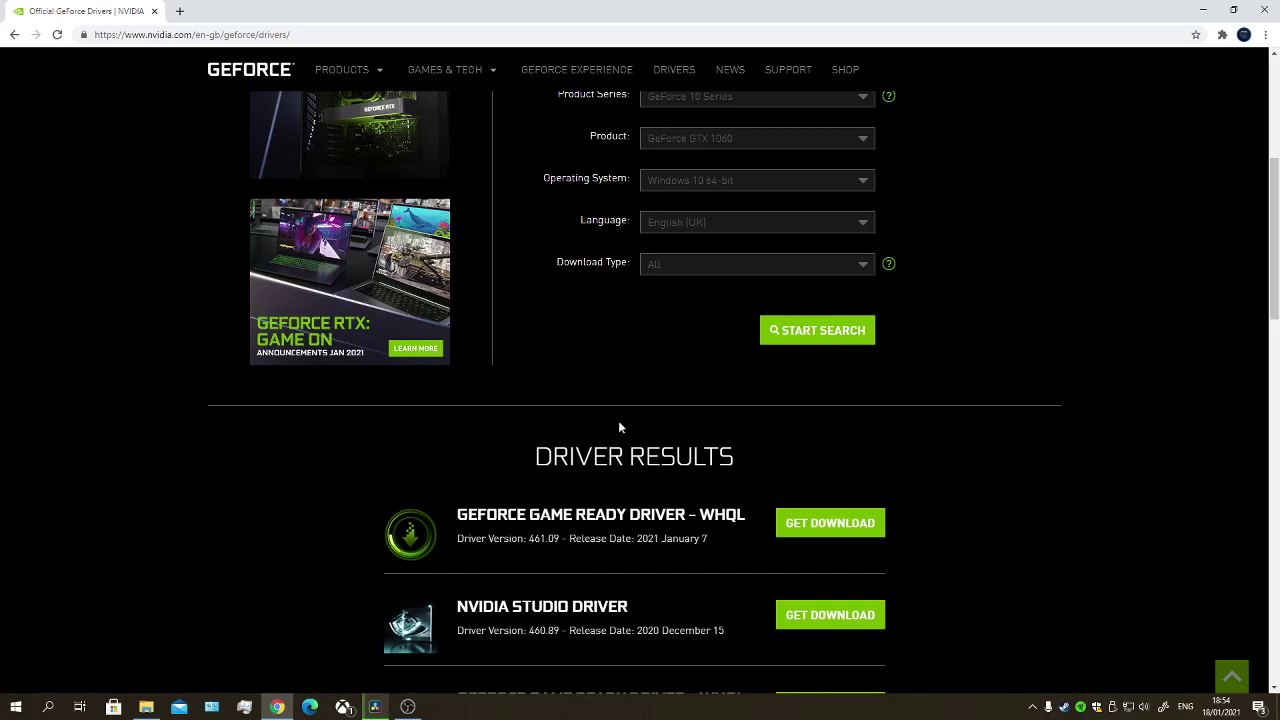
scroll(615, 428, "down", 2)
scroll(613, 436, "down", 1)
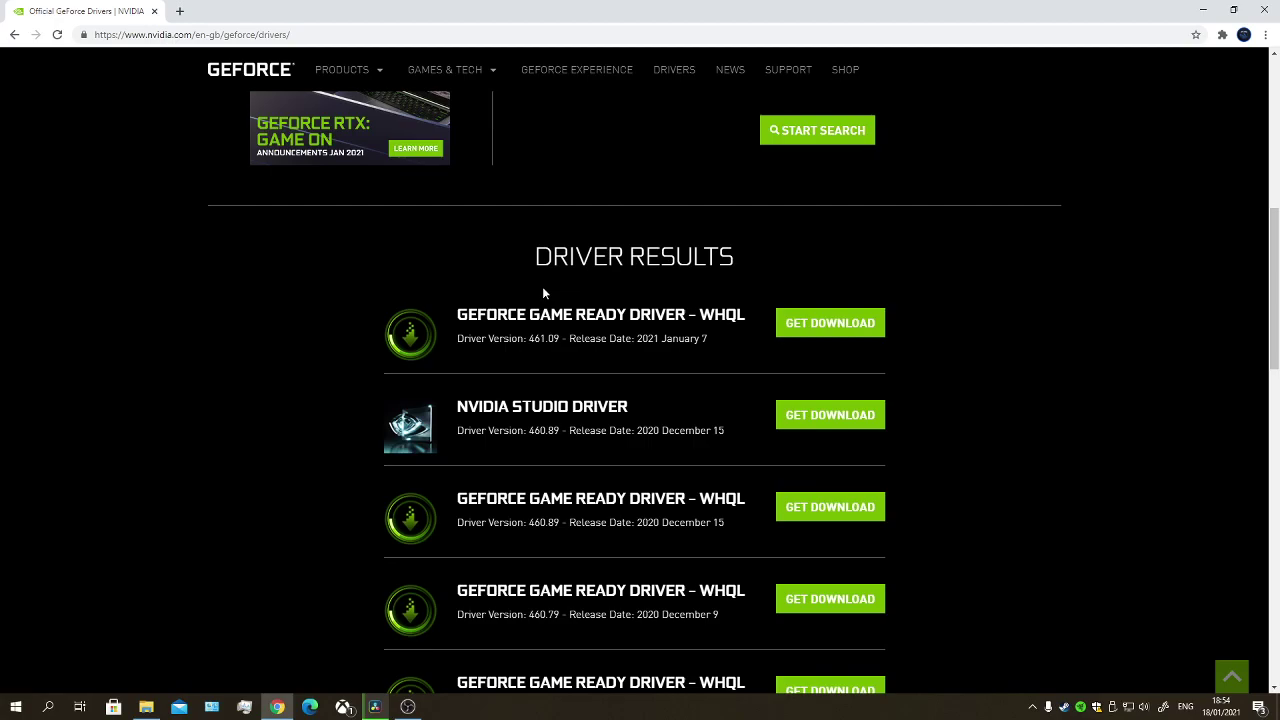
scroll(514, 351, "down", 1)
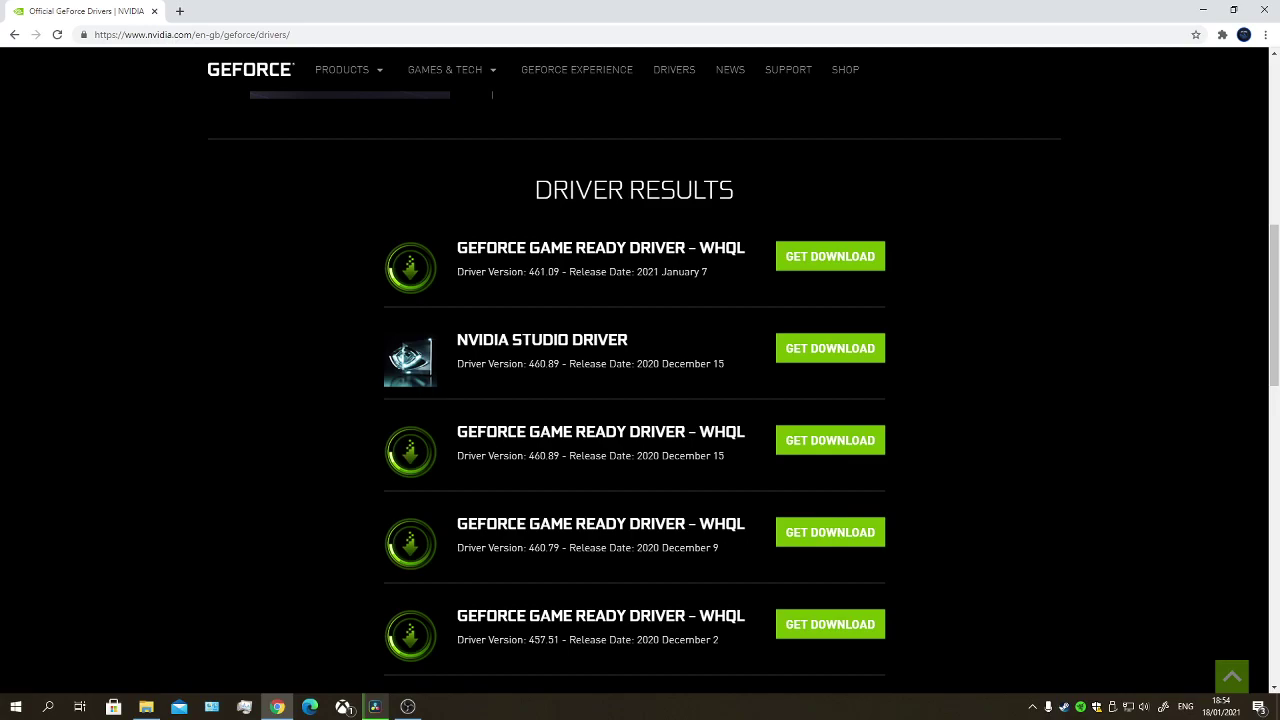
triple_click(716, 278)
left_click(718, 280)
Find the Game Ready Driver 460.89 entry and open its download page
scroll(669, 276, "down", 2)
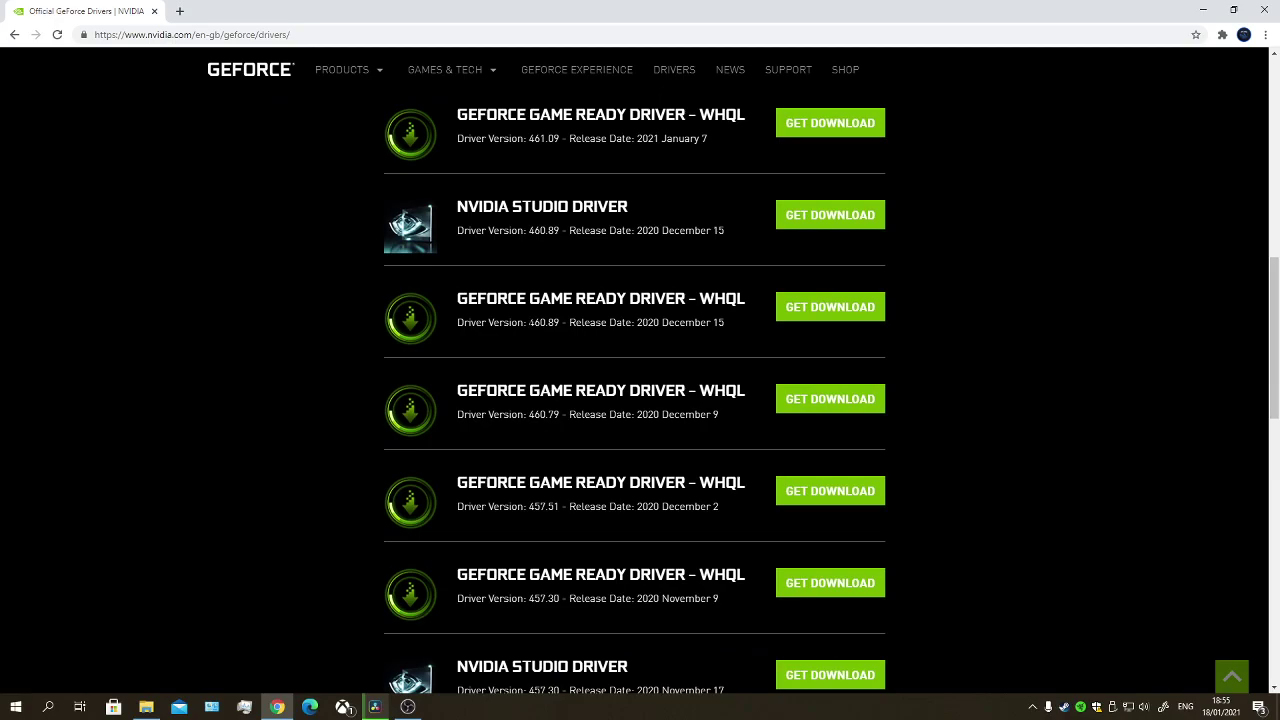
left_click_drag(636, 322, 722, 322)
triple_click(726, 322)
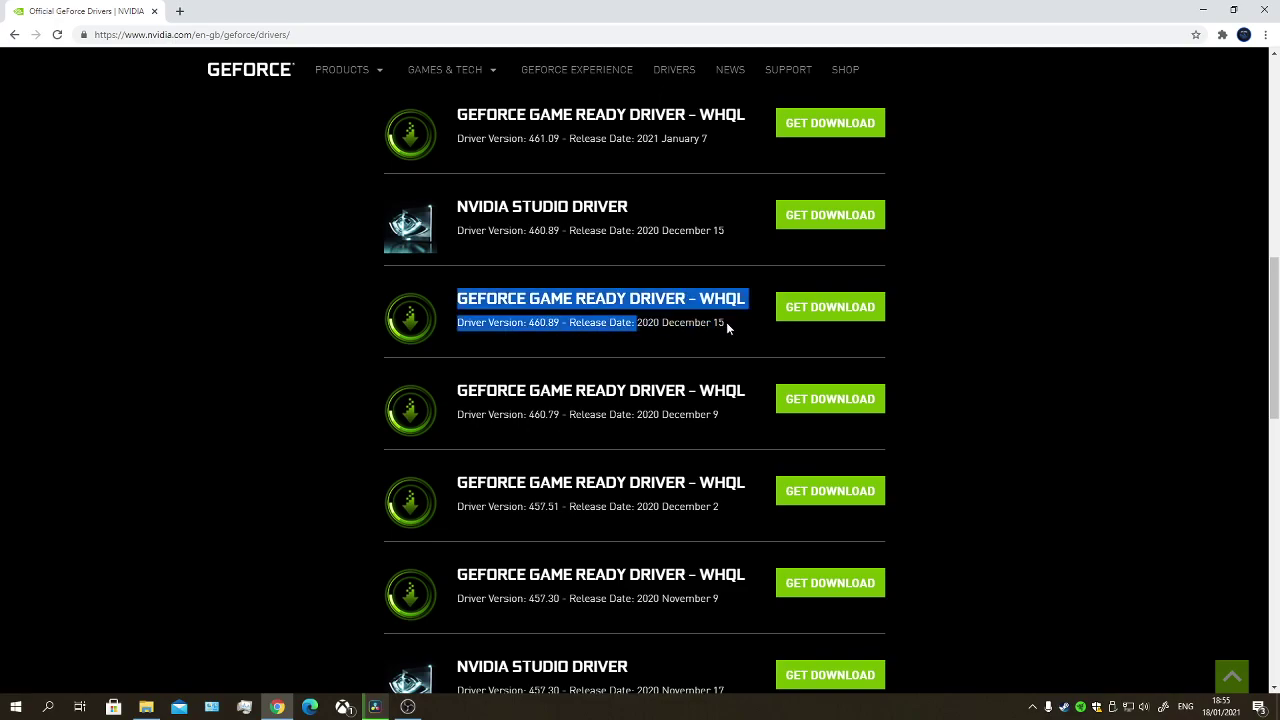
left_click(731, 332)
left_click(809, 313)
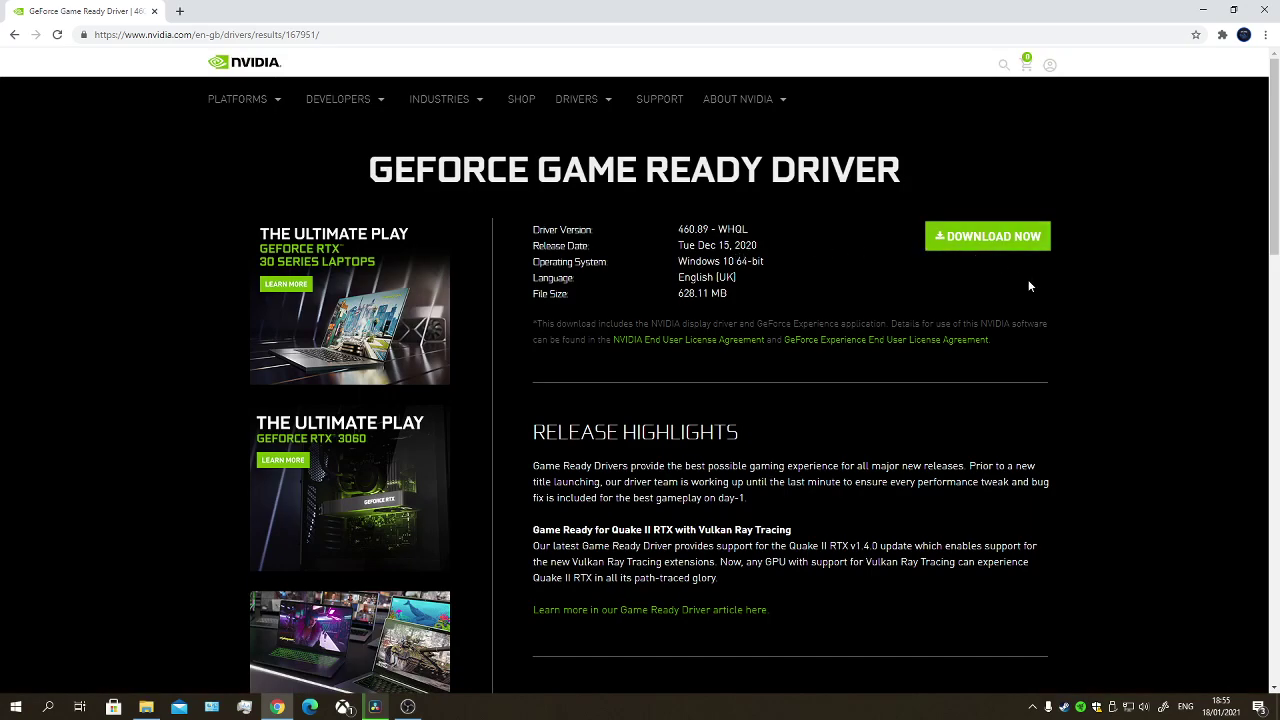
Scroll the 460.89 driver details, then minimise Chrome to reveal the desktop
scroll(1007, 196, "down", 2)
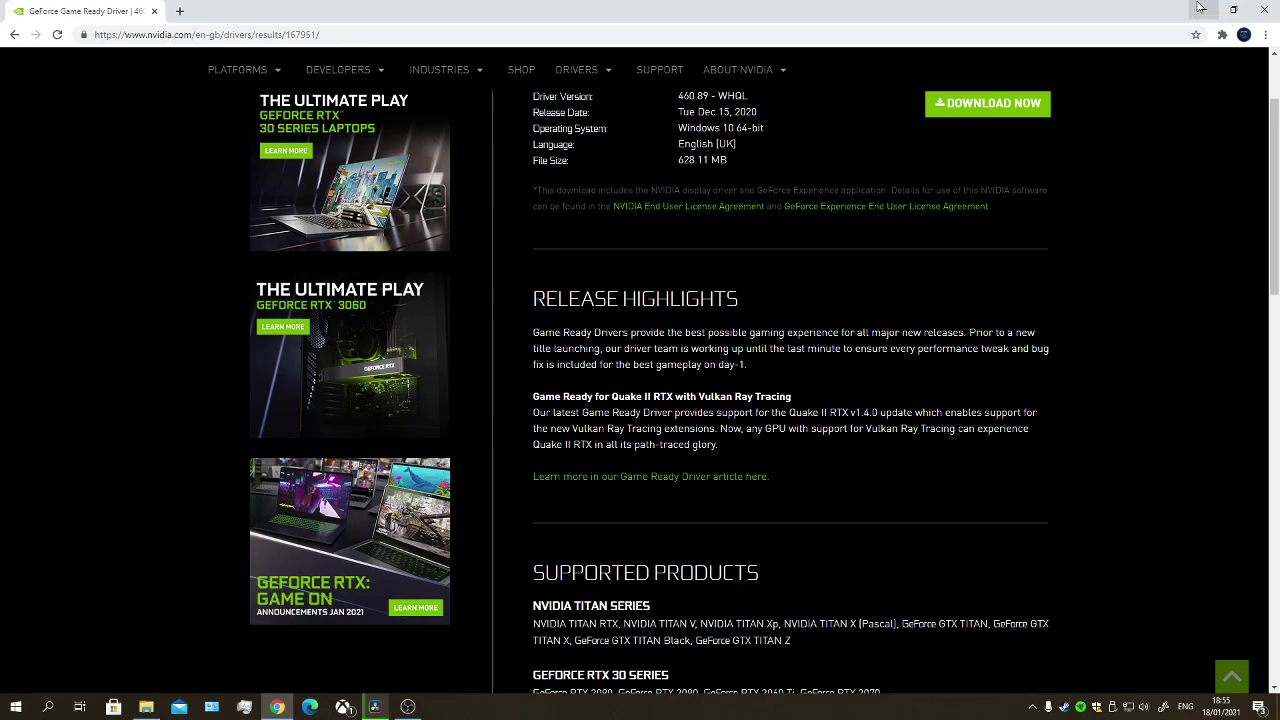
left_click(1201, 10)
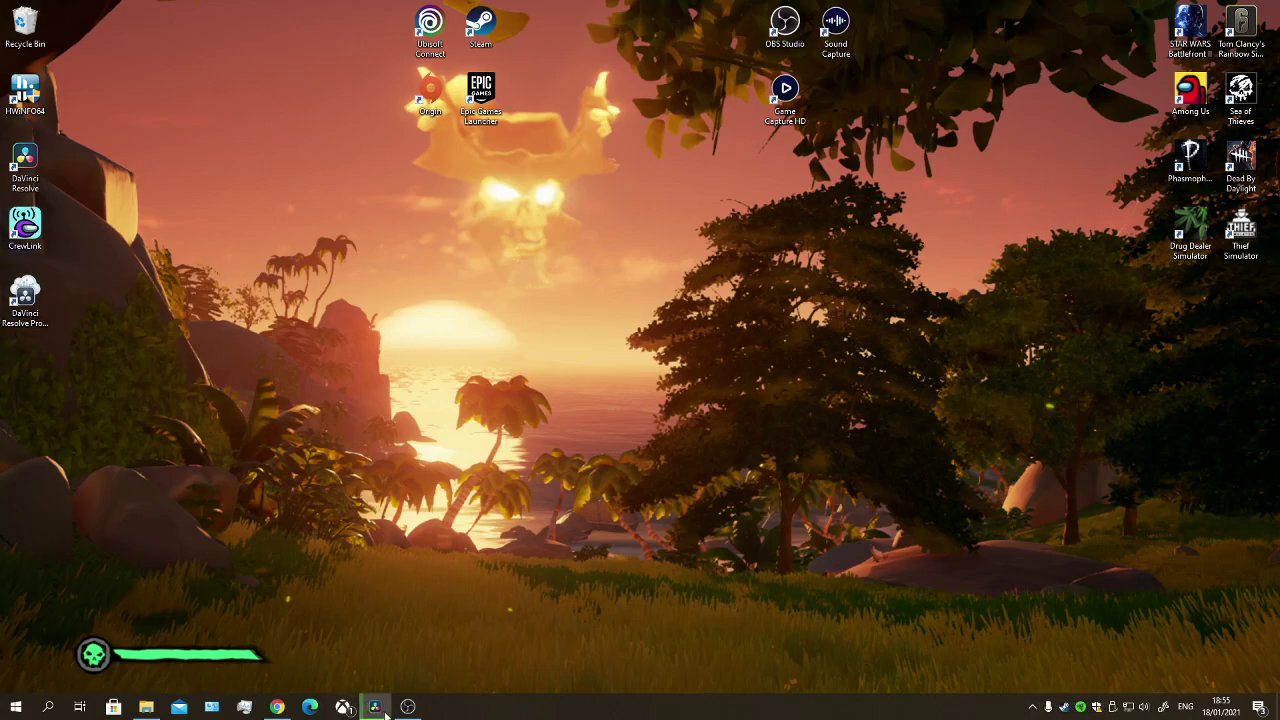
Restore DaVinci Resolve from the taskbar to check the 'thief sim ep10' render progress
mouse_move(374, 711)
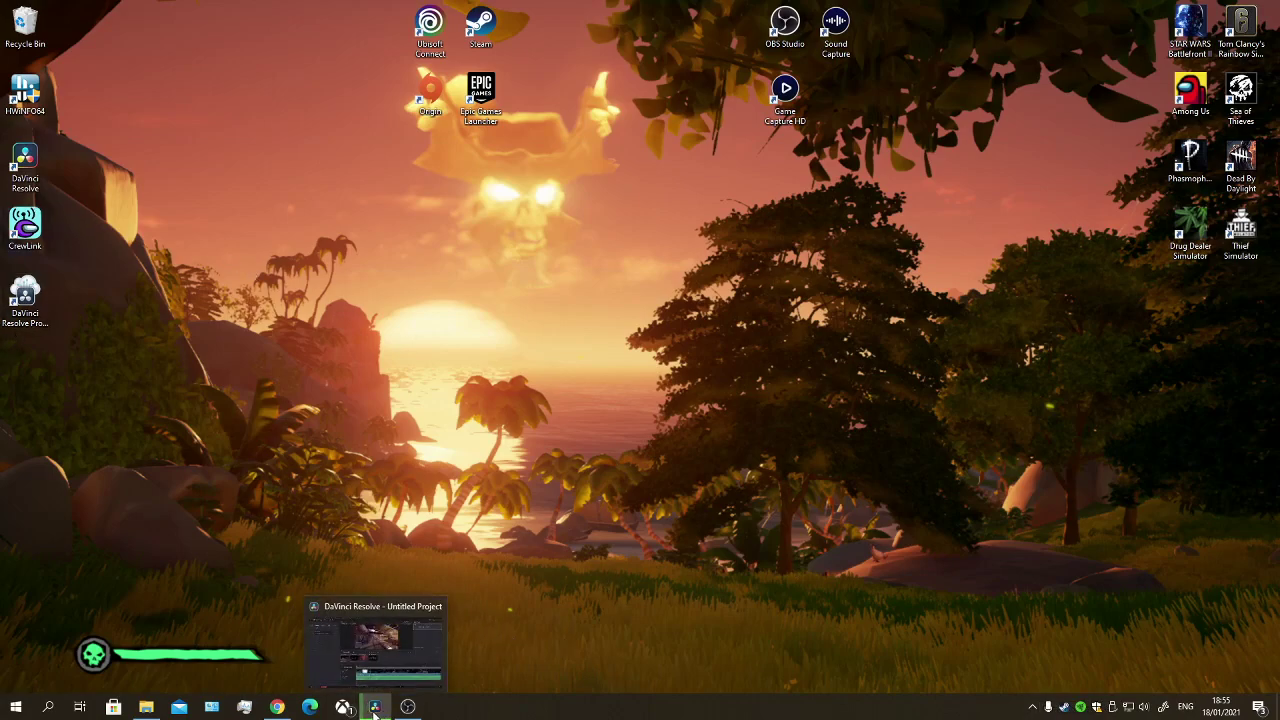
left_click(374, 708)
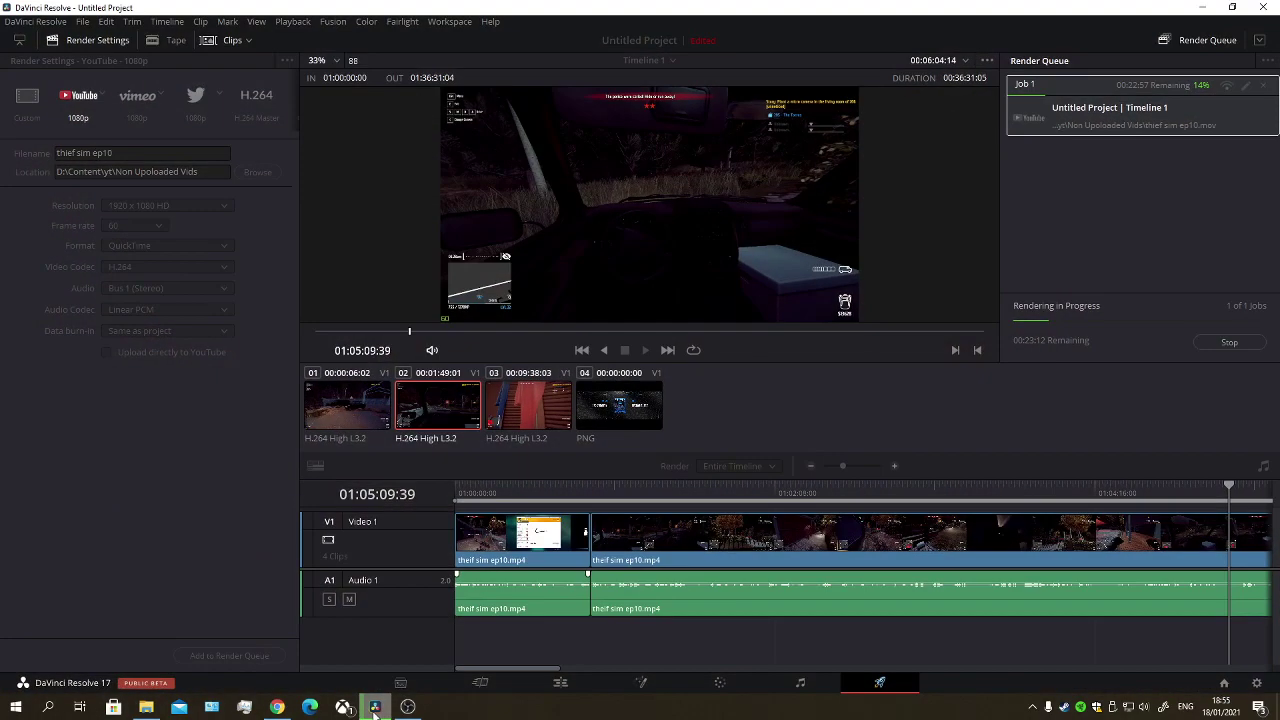